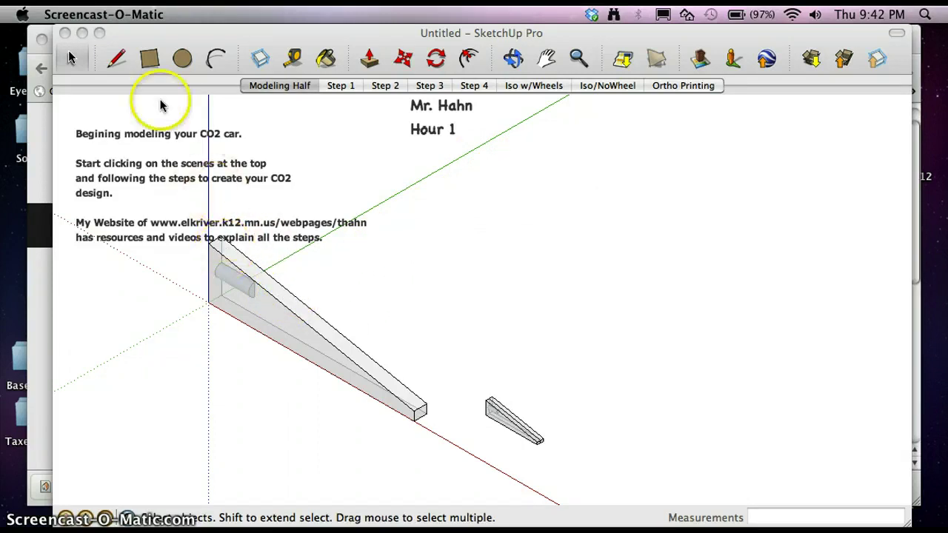
Display the Large Tool Set palette beside the drawing window
click(178, 37)
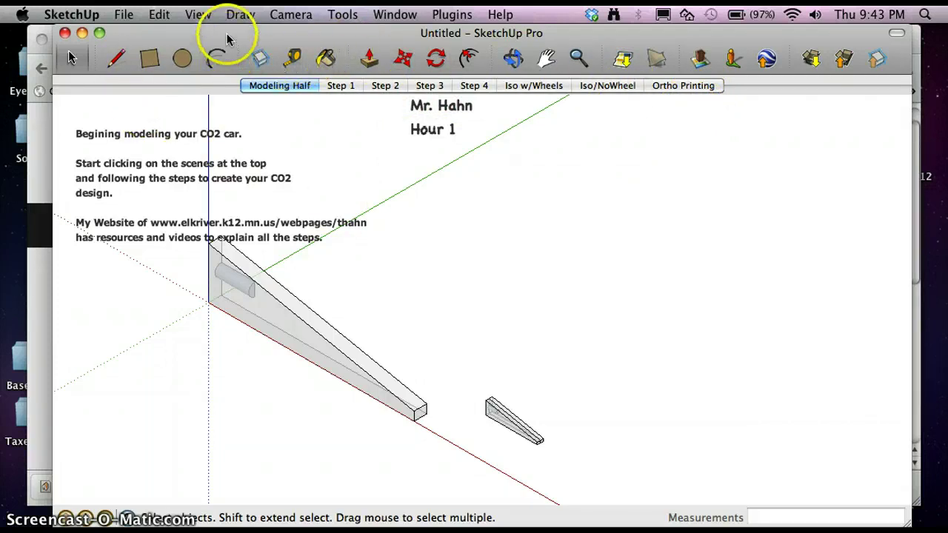
click(208, 16)
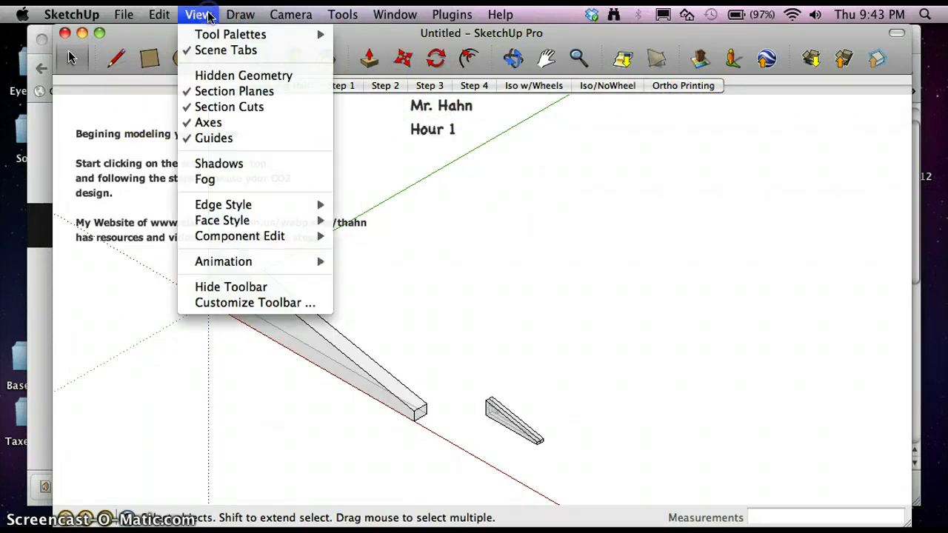
mouse_move(214, 34)
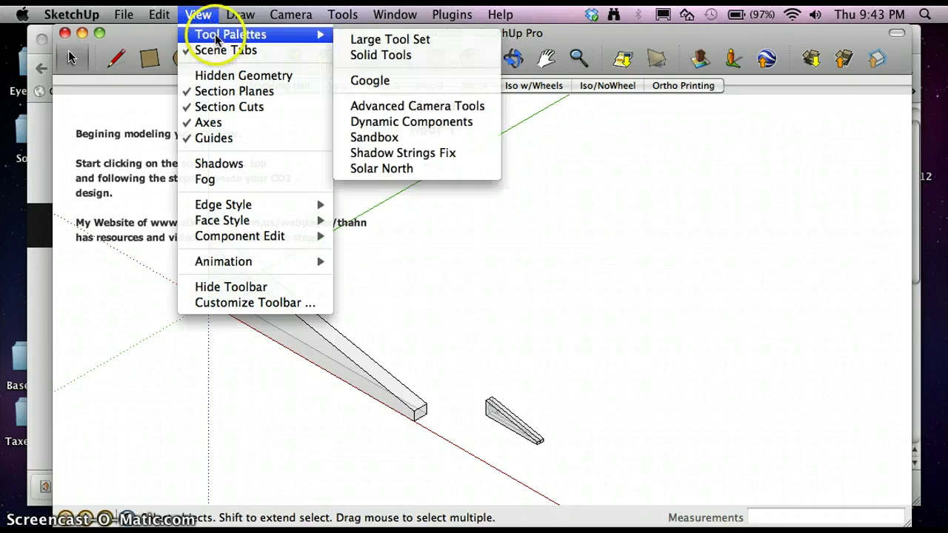
click(414, 39)
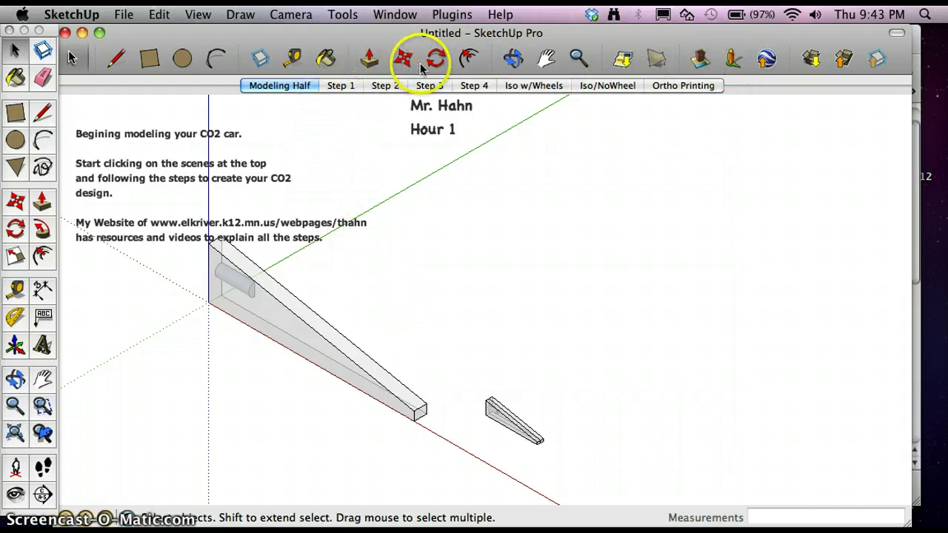
Customize the toolbar by removing Make Component, Offset, Zoom, and the location, terrain, building, photo texture, Google Earth and sharing tools, keeping Get Models
right_click(447, 67)
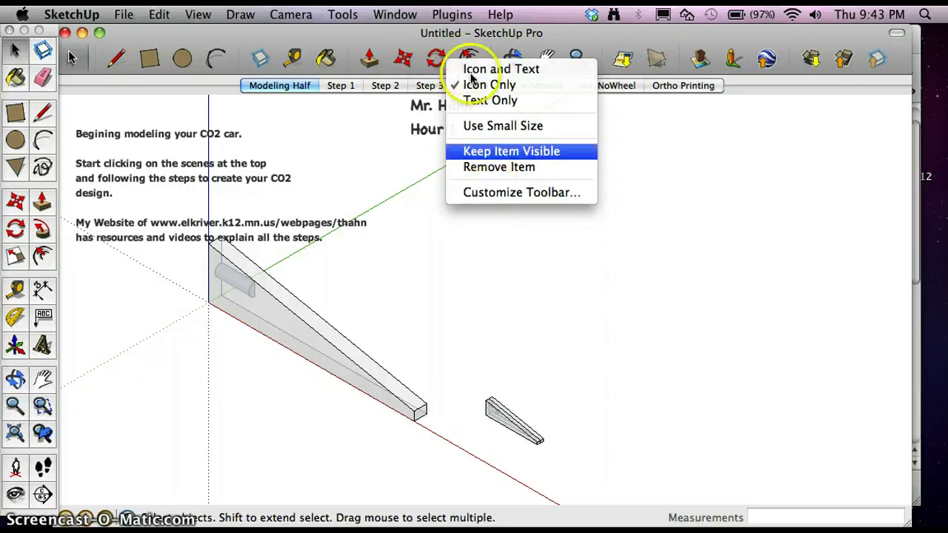
click(495, 192)
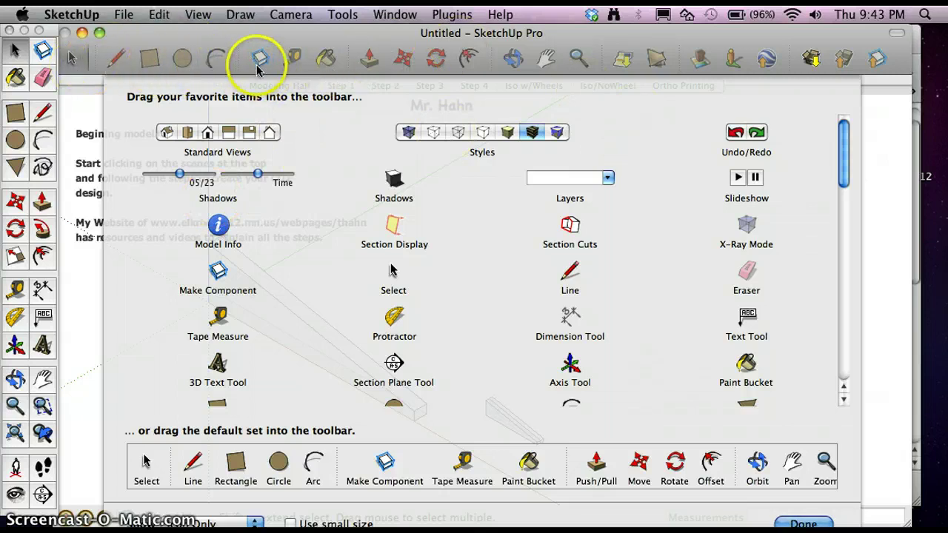
drag(261, 62, 272, 148)
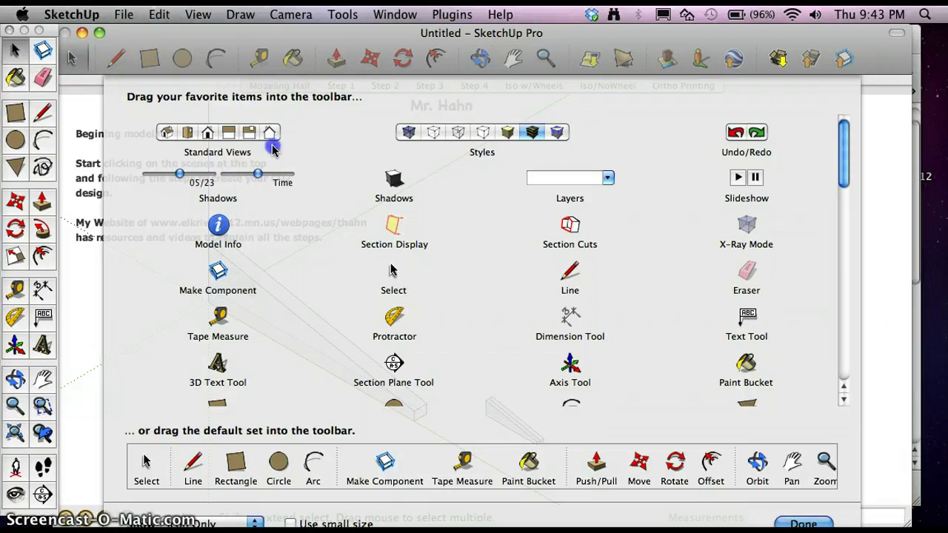
drag(269, 64, 335, 66)
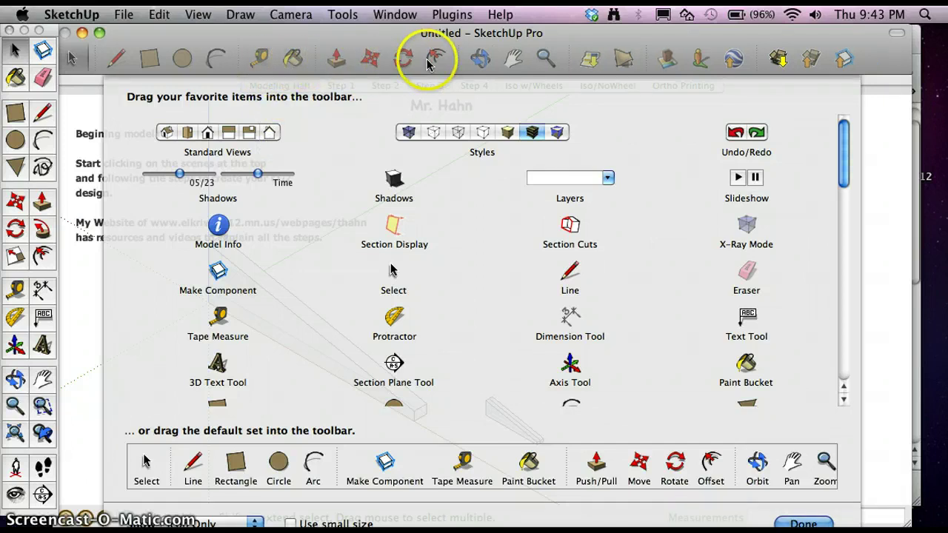
drag(435, 62, 451, 111)
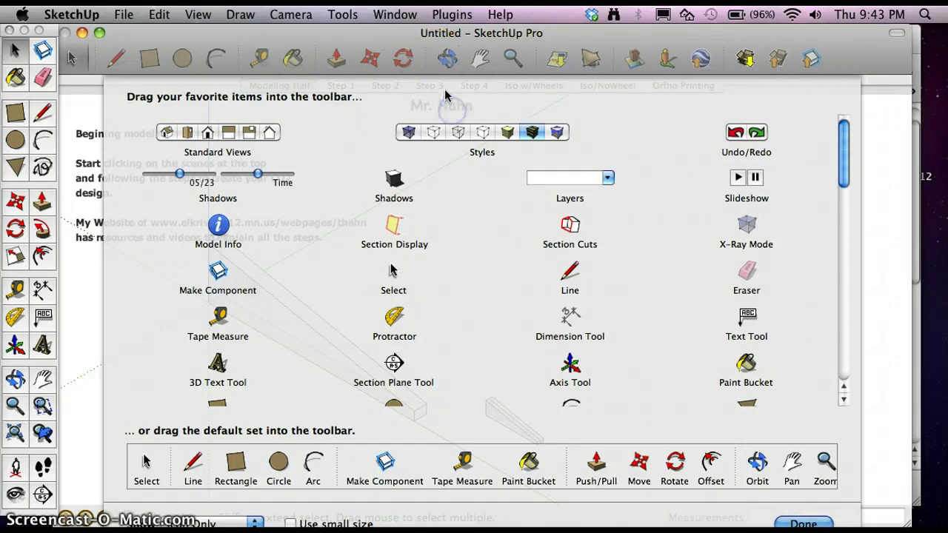
drag(474, 62, 505, 99)
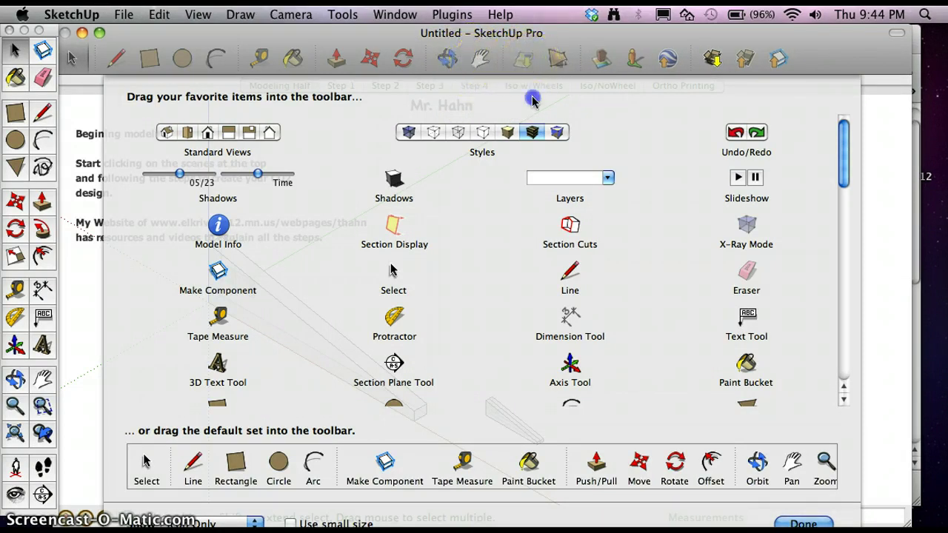
drag(532, 99, 548, 106)
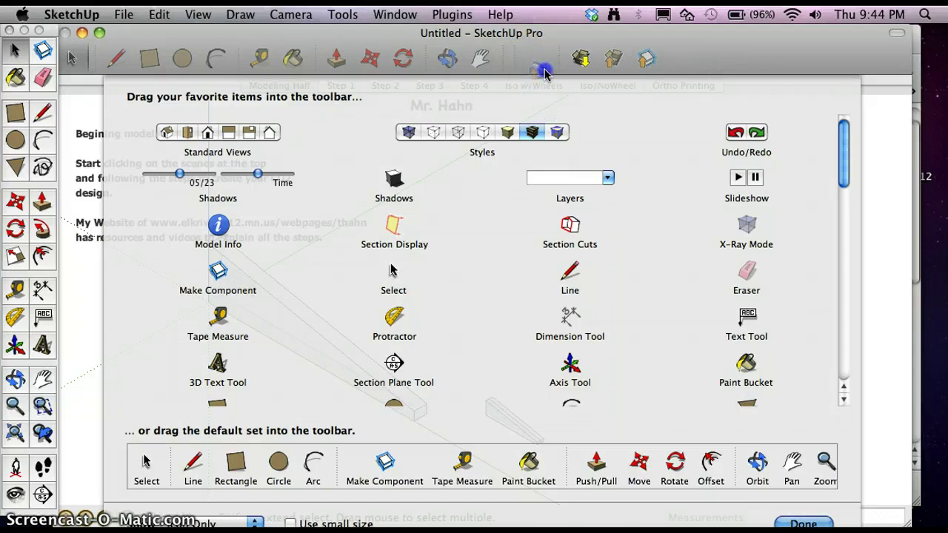
drag(544, 71, 548, 79)
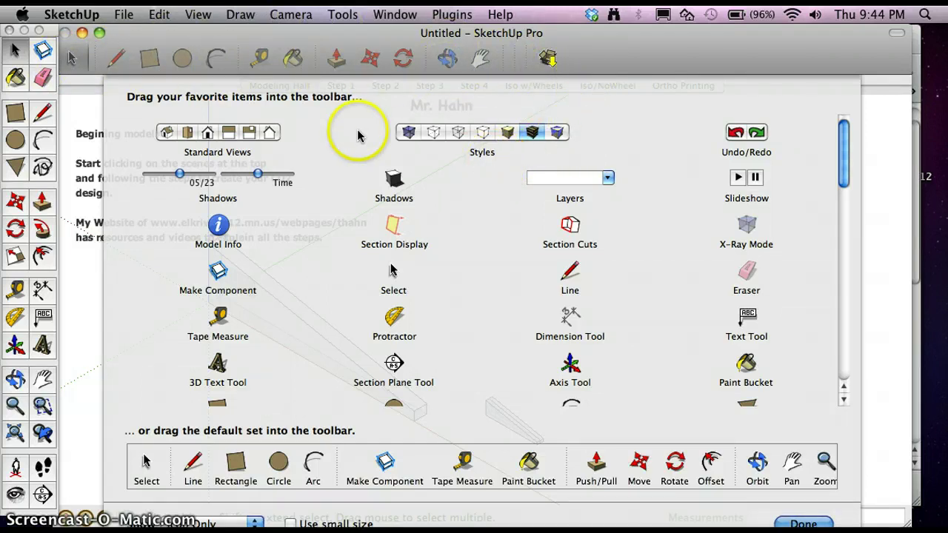
Add Standard Views after Get Models, Undo/Redo before Get Models, and Zoom Extents beside Pan in the toolbar being customized
drag(220, 141, 622, 80)
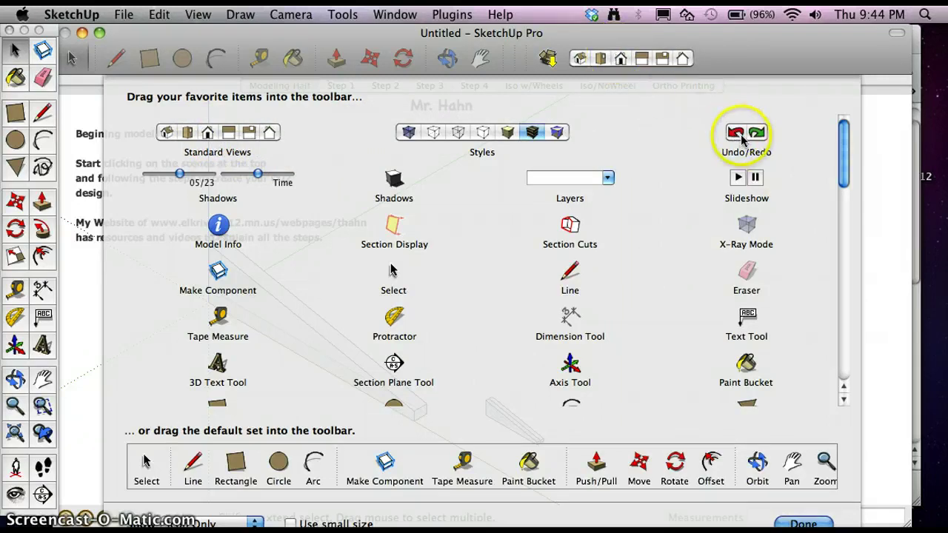
drag(740, 132, 556, 71)
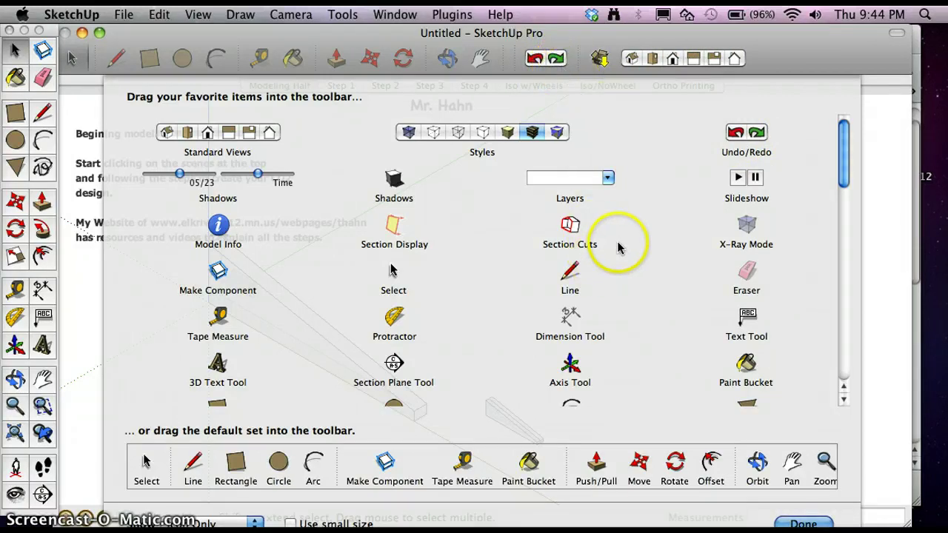
scroll(617, 245, down, 5)
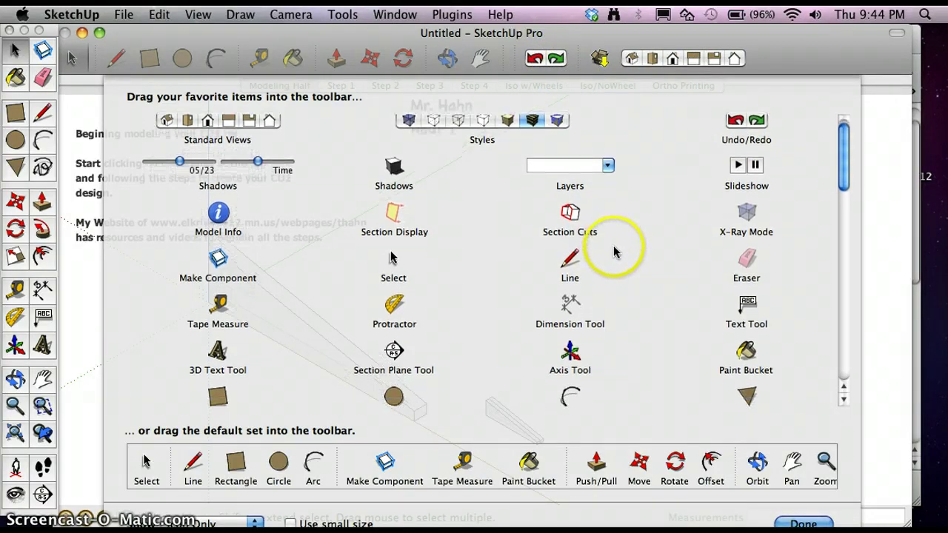
scroll(613, 254, down, 5)
scroll(613, 254, down, 8)
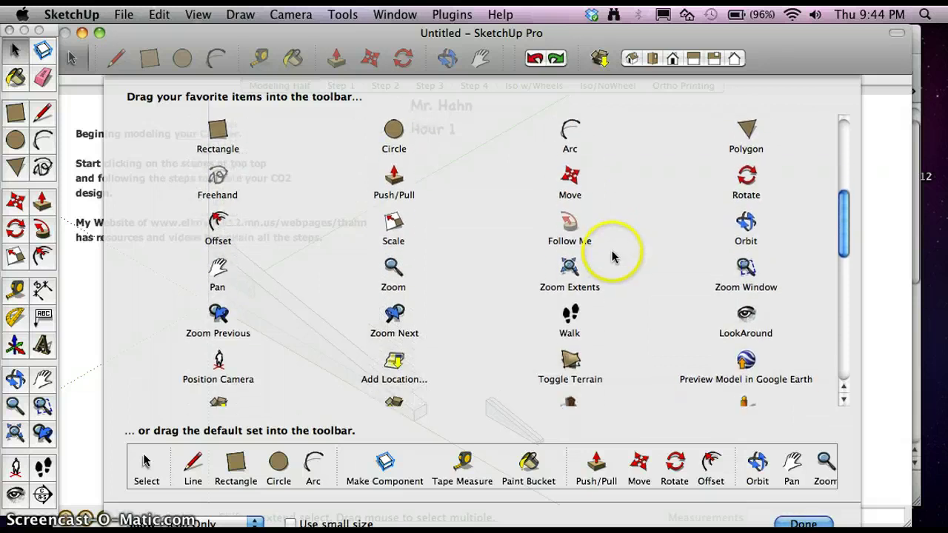
drag(590, 273, 566, 268)
drag(477, 83, 518, 69)
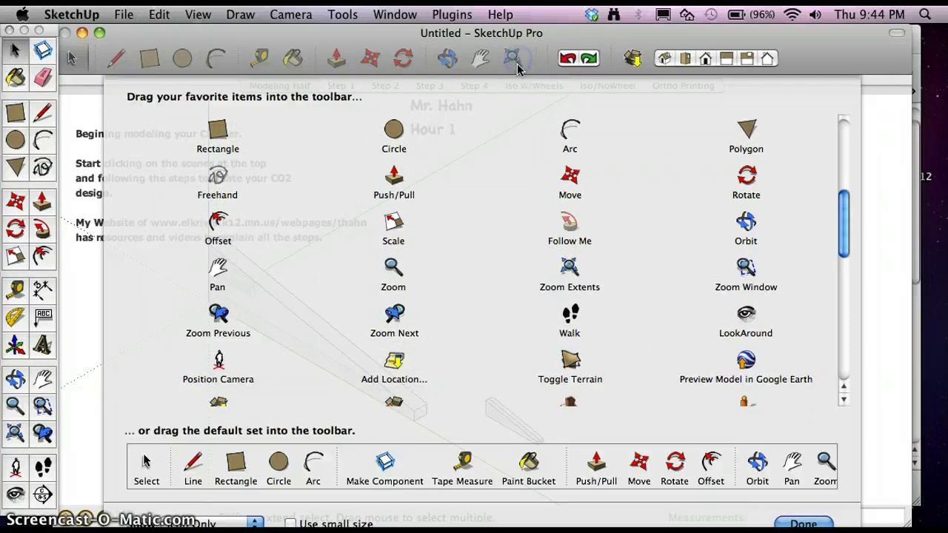
Add the Eraser before Line and the Dimension Tool after Tape Measure, and finish customizing the toolbar
scroll(688, 306, down, 5)
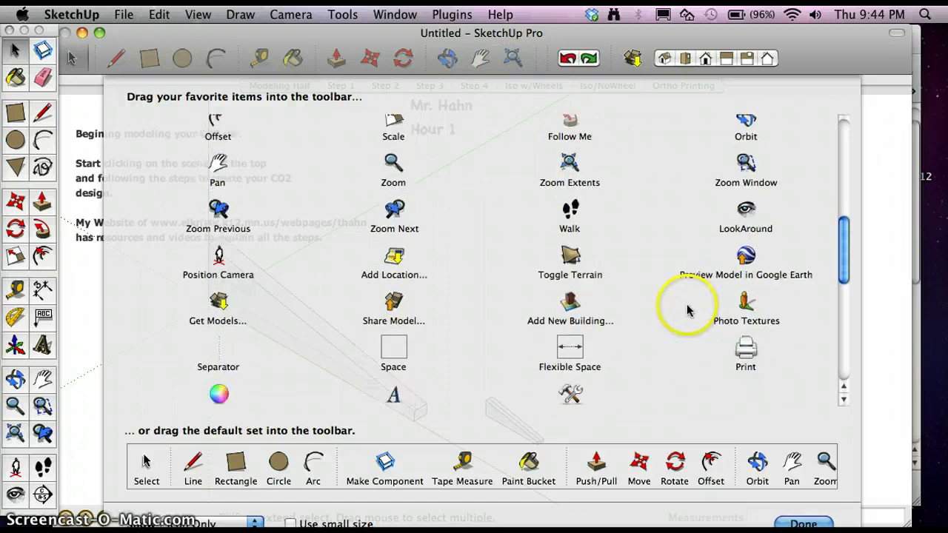
scroll(682, 311, down, 4)
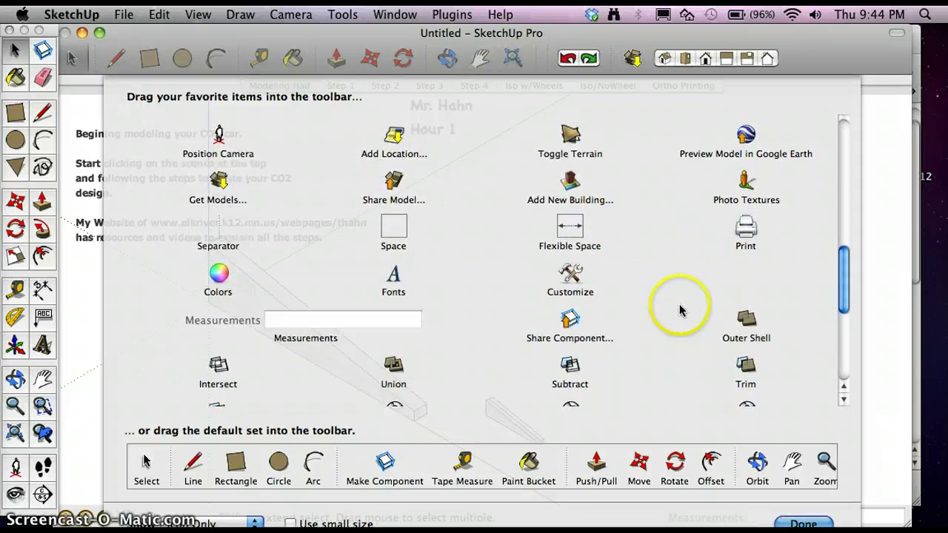
scroll(518, 289, down, 1)
scroll(328, 265, down, 3)
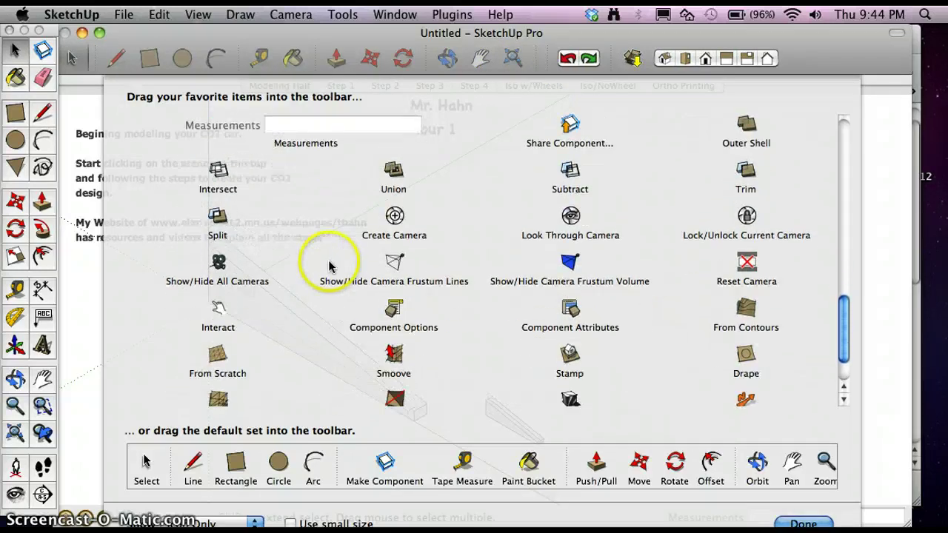
scroll(332, 263, down, 1)
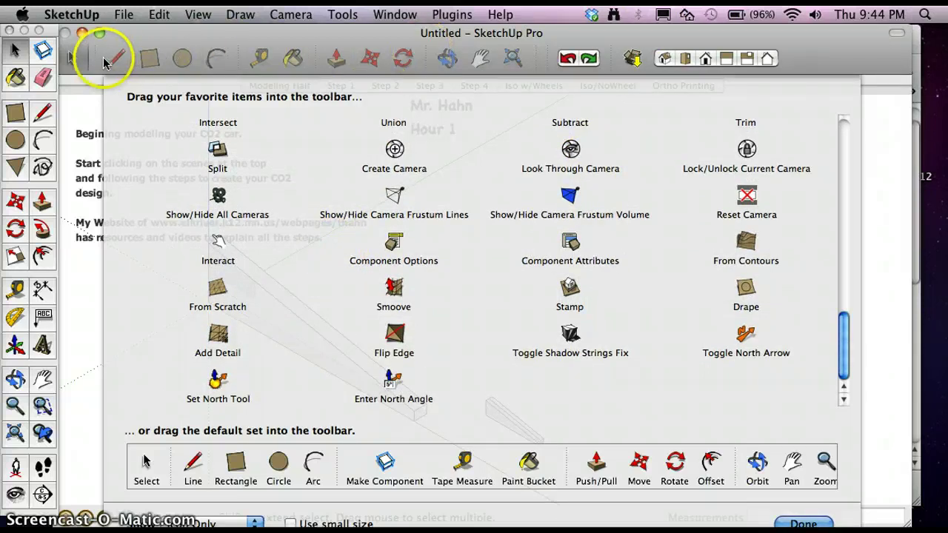
scroll(495, 278, up, 10)
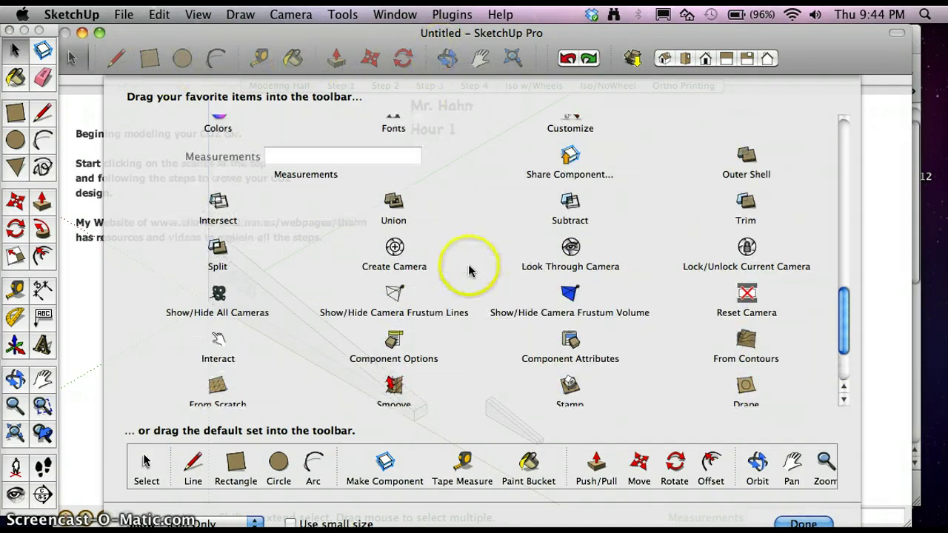
scroll(468, 269, up, 6)
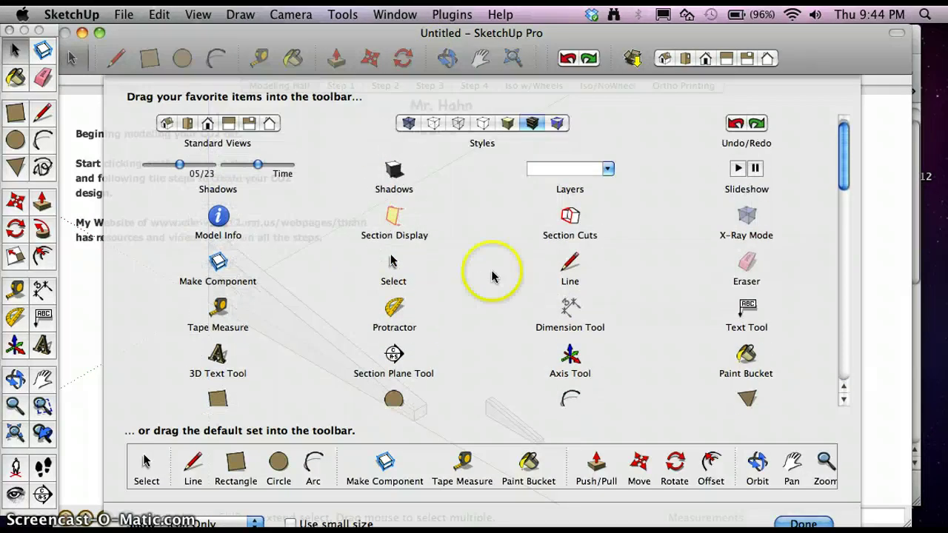
drag(296, 98, 116, 58)
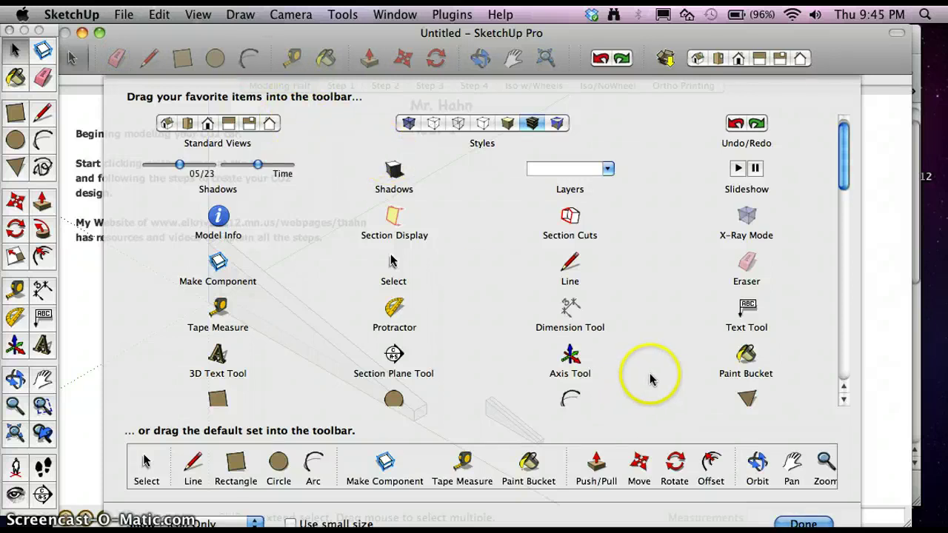
scroll(652, 381, down, 2)
drag(564, 287, 326, 60)
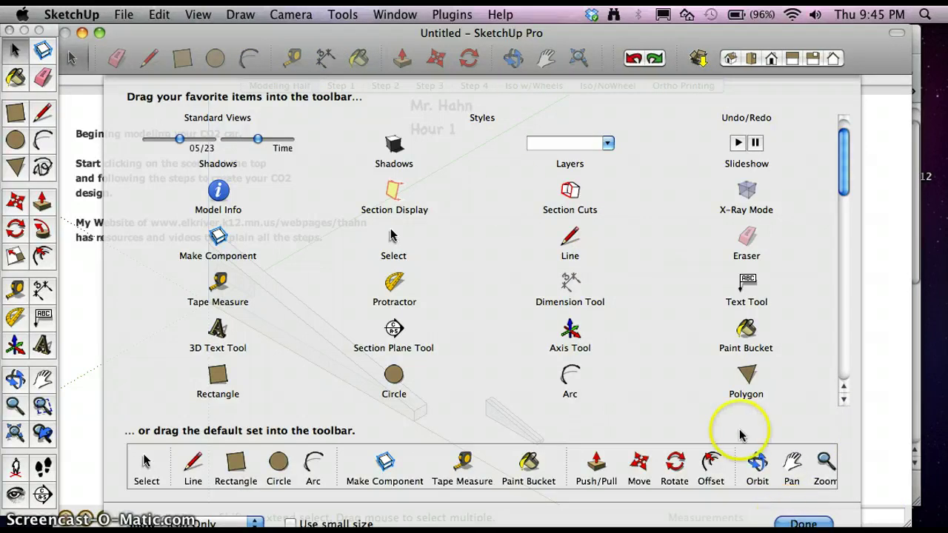
click(792, 520)
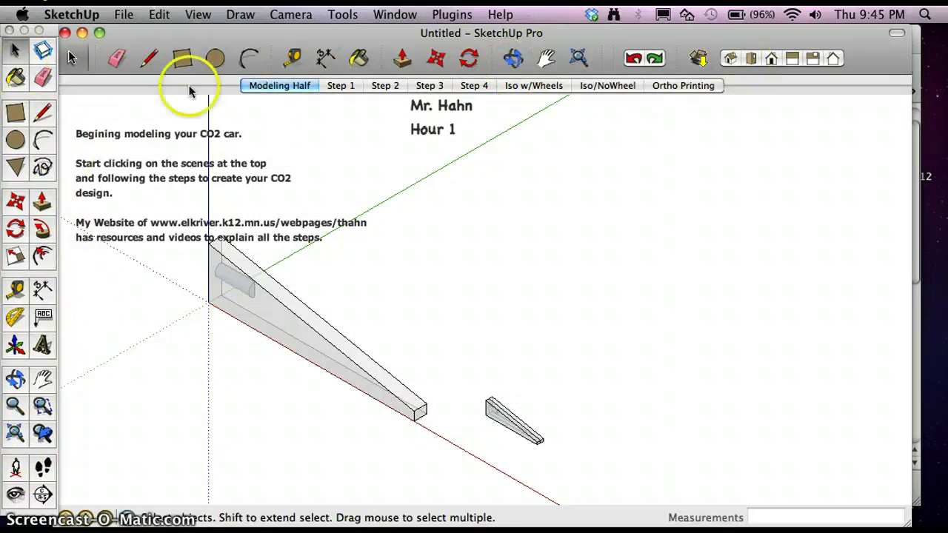
Set the toolbar to show icons with text and use the small size
right_click(409, 63)
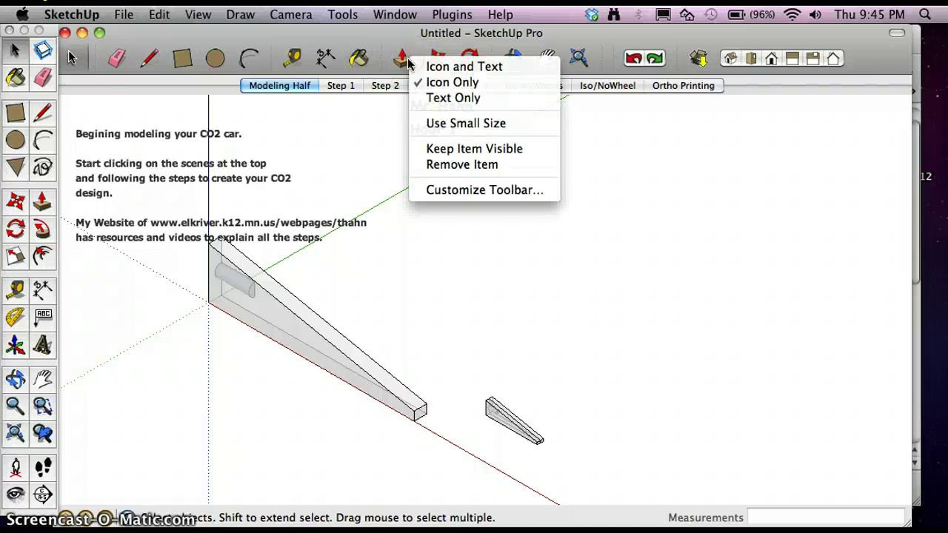
click(461, 66)
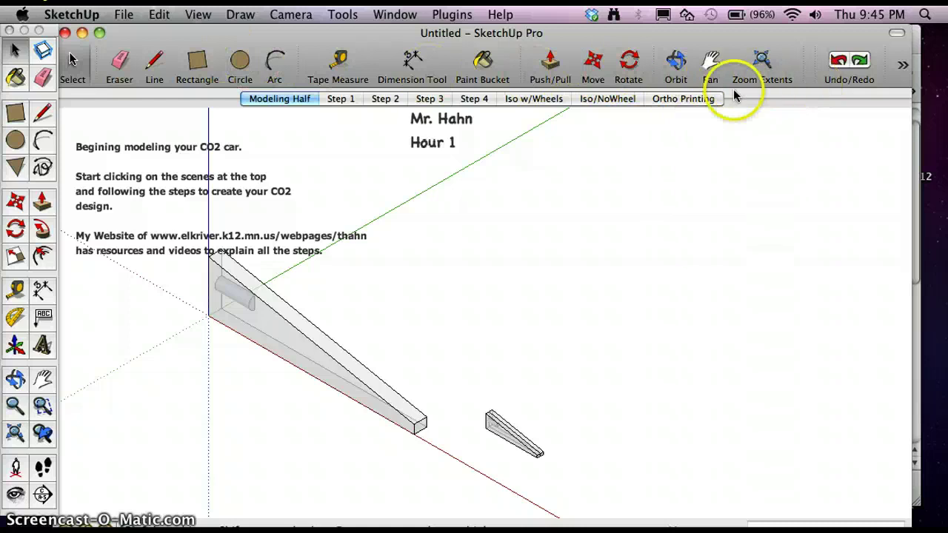
right_click(272, 74)
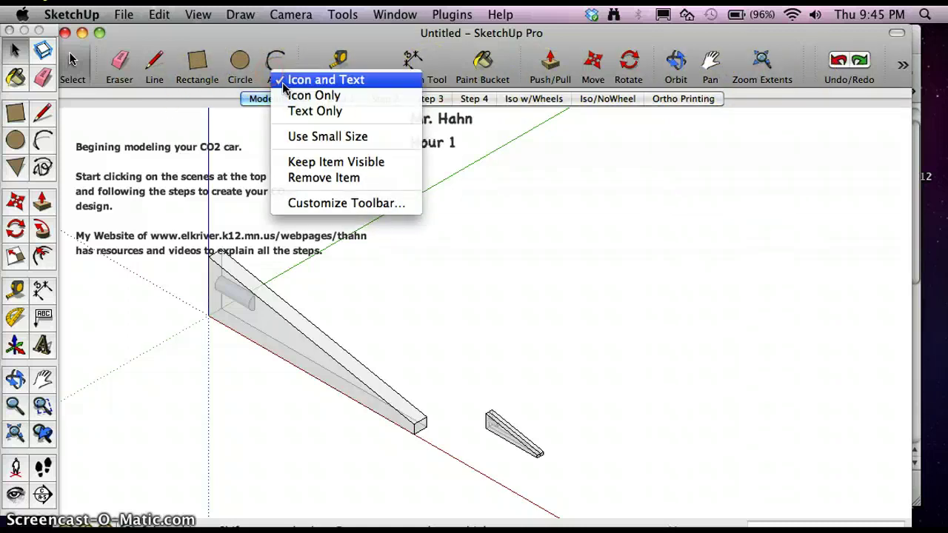
click(326, 138)
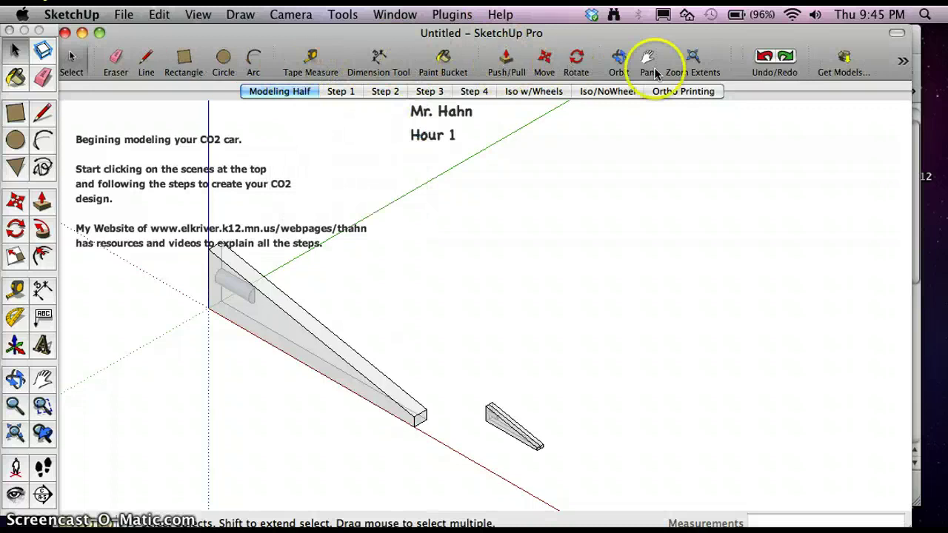
Check the Standard Views choices among the toolbar items that do not fit in the window
click(902, 65)
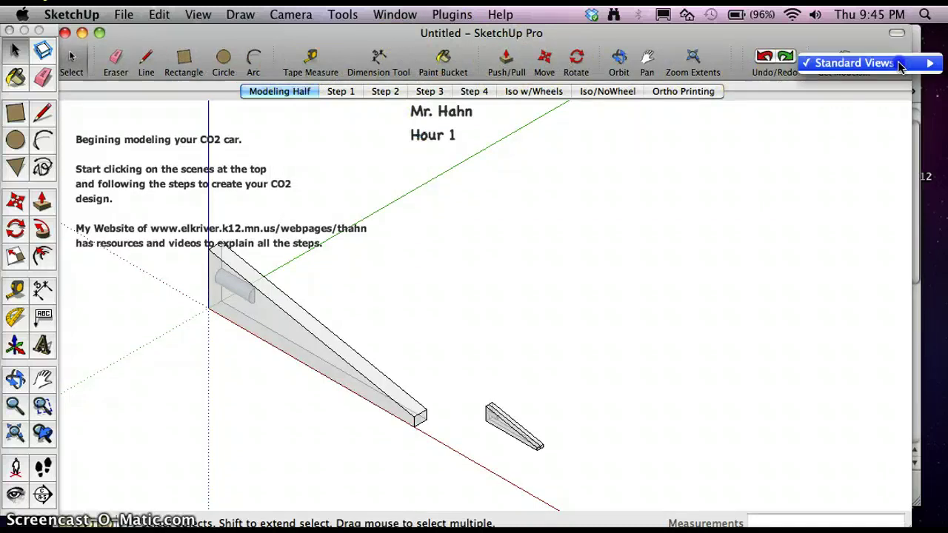
mouse_move(895, 65)
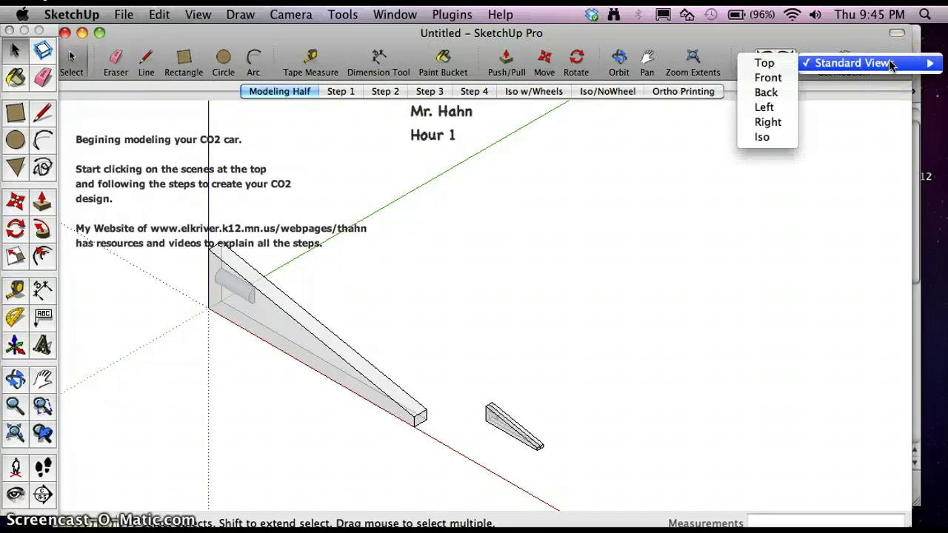
click(871, 131)
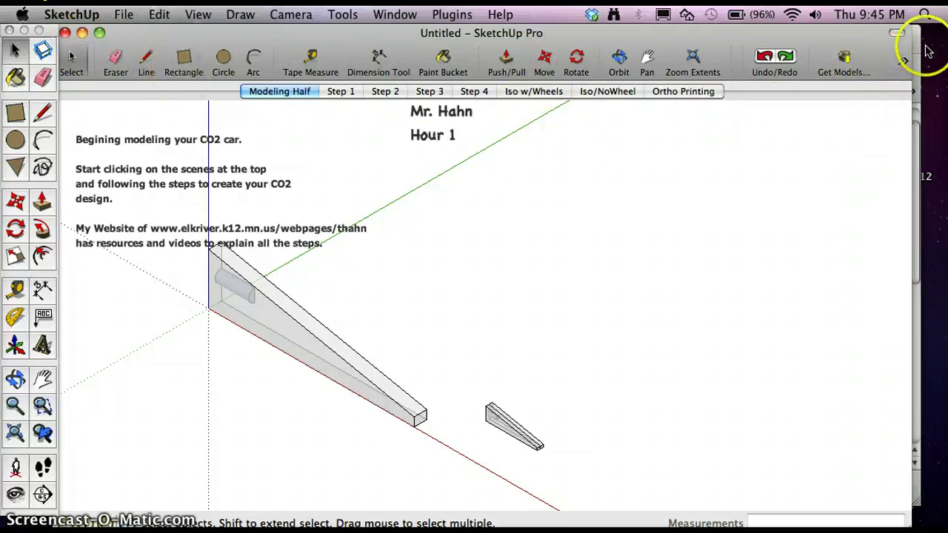
click(904, 65)
mouse_move(881, 64)
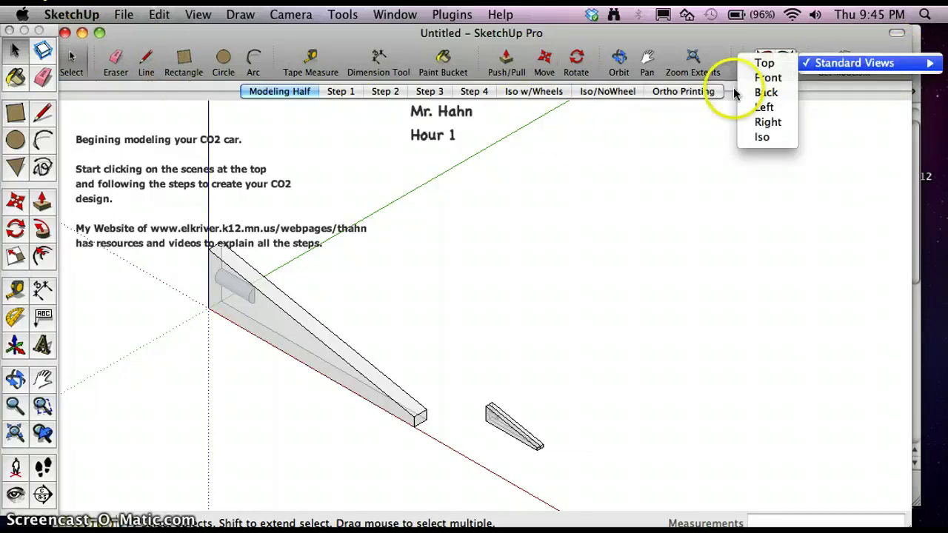
click(645, 154)
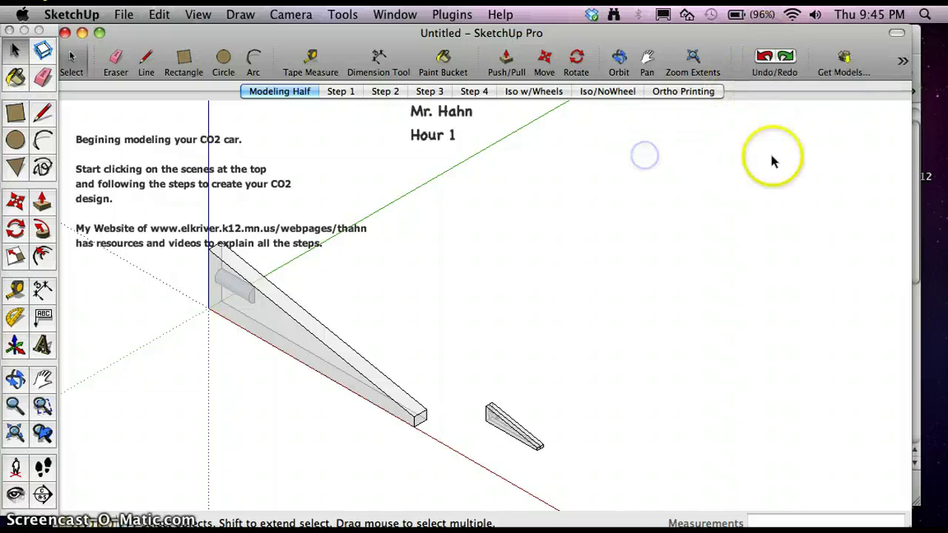